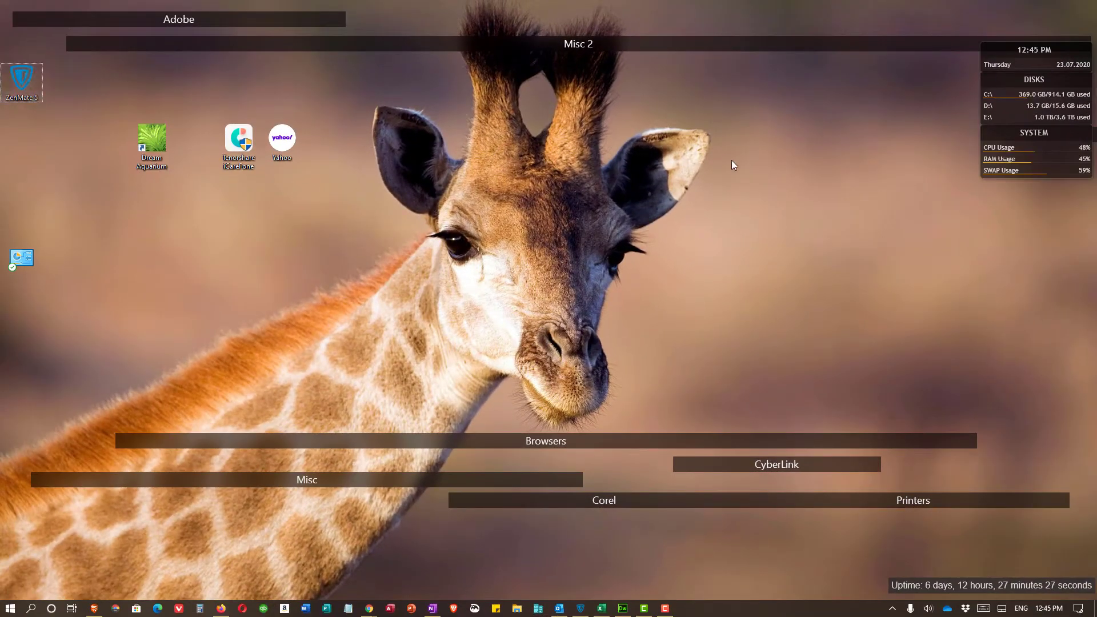
Draw a new desktop fence and title it 'Sample Fence Area'
{"action": "left_click_drag", "start_coordinate": [828, 336], "coordinate": [826, 344]}
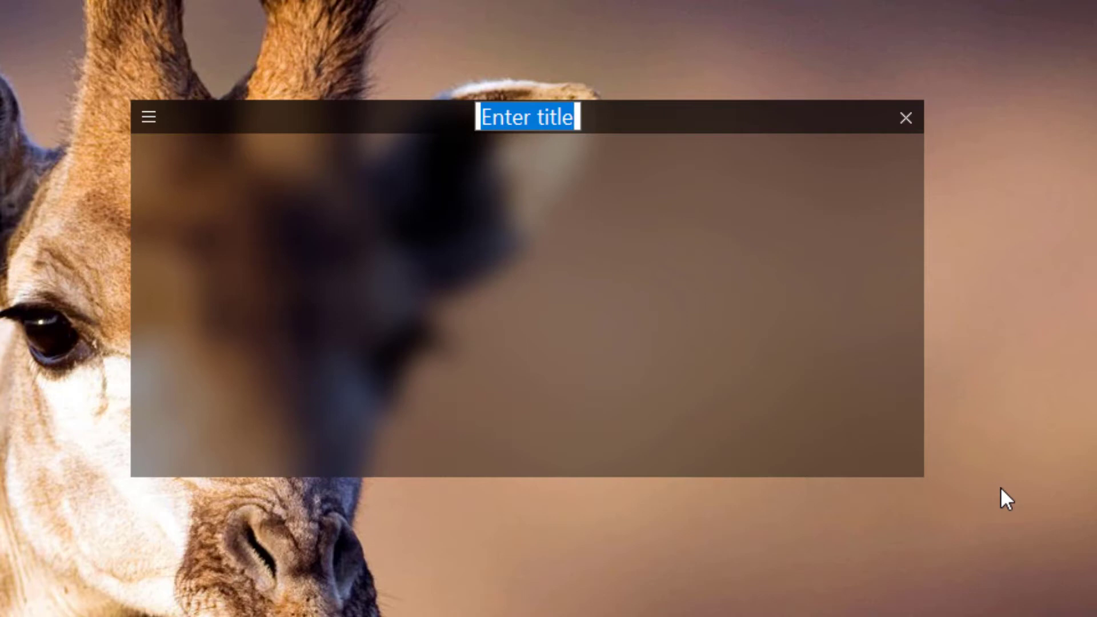
{"action": "type", "text": "Sampl"}
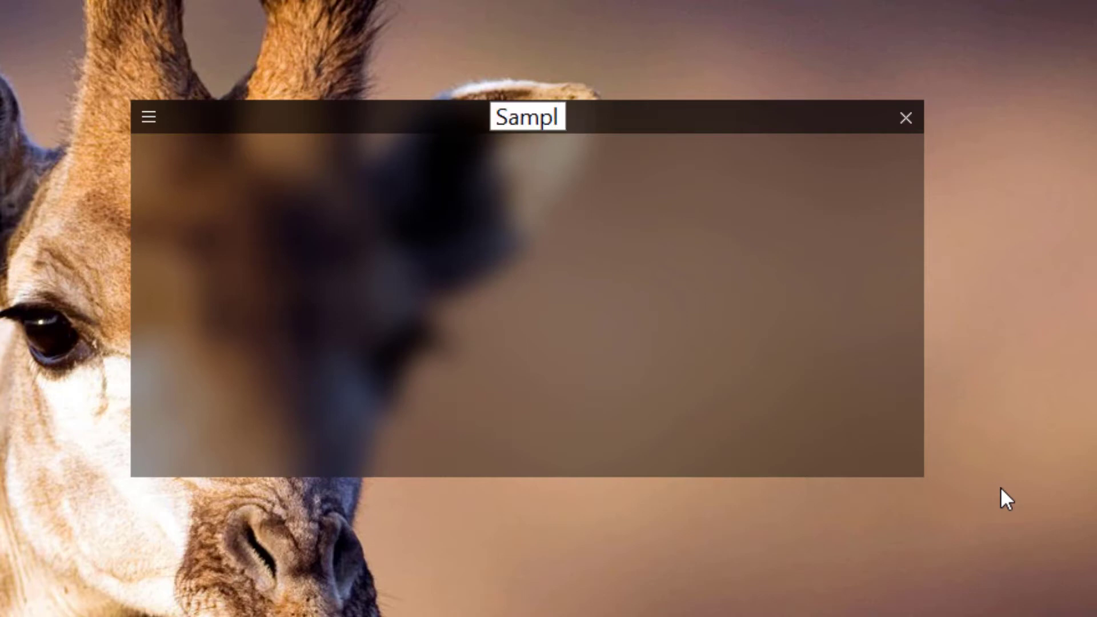
{"action": "type", "text": "e Fence"}
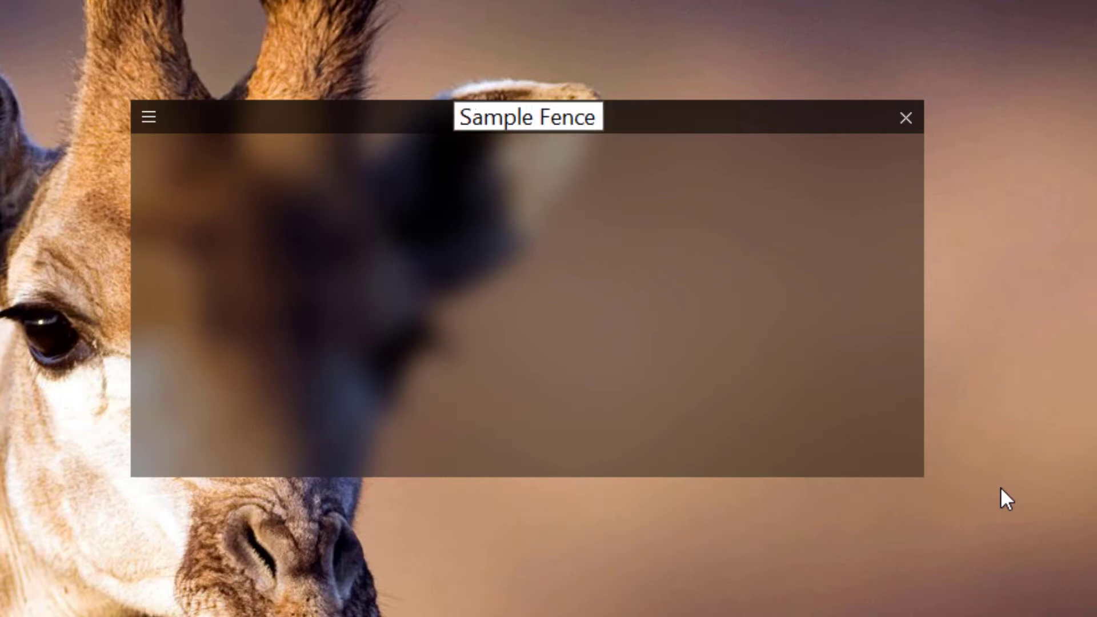
{"action": "type", "text": " Area"}
{"action": "key", "text": "Return"}
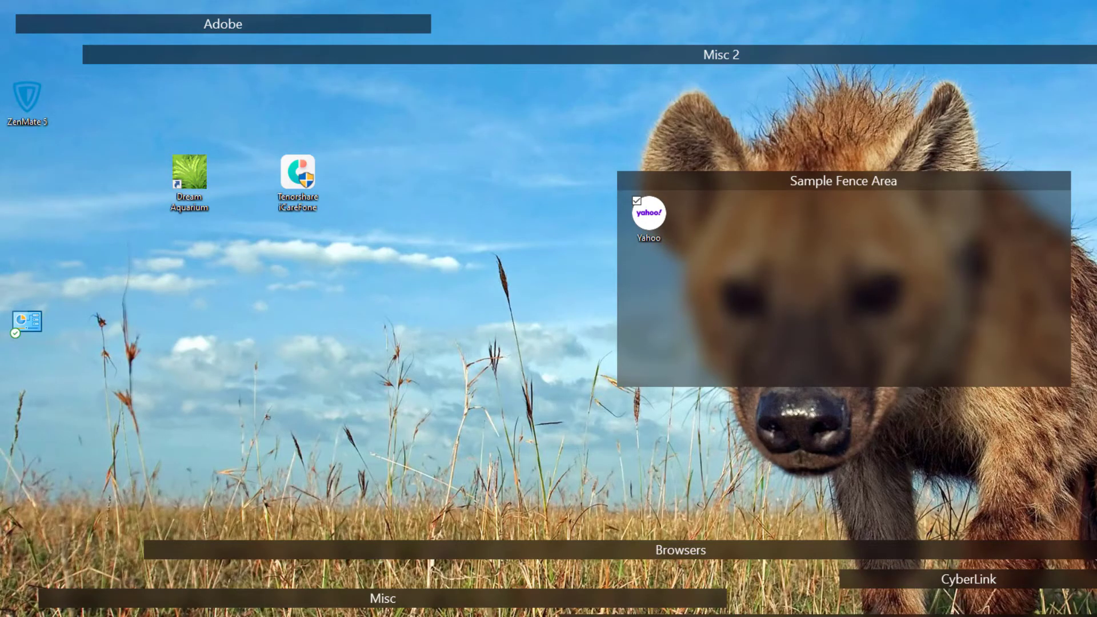
Add Tenorshare iCareFone, Dream Aquarium and ZenMate 5 to the fence, then move it top-left
{"action": "left_click_drag", "start_coordinate": [298, 175], "coordinate": [718, 218]}
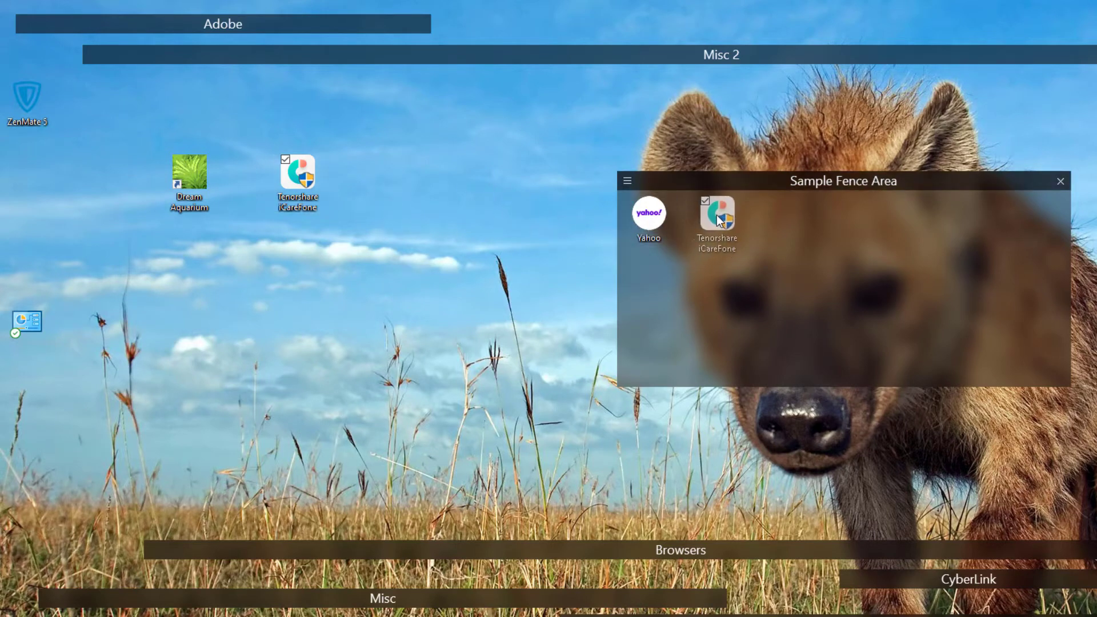
{"action": "left_click_drag", "start_coordinate": [189, 176], "coordinate": [780, 224]}
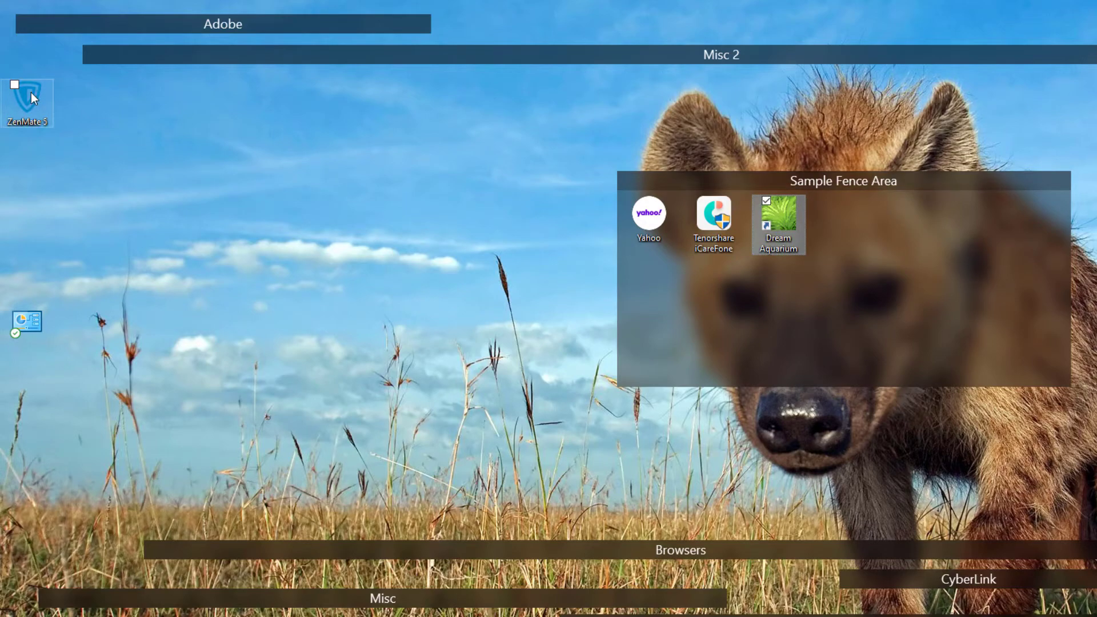
{"action": "left_click_drag", "start_coordinate": [31, 93], "coordinate": [844, 217]}
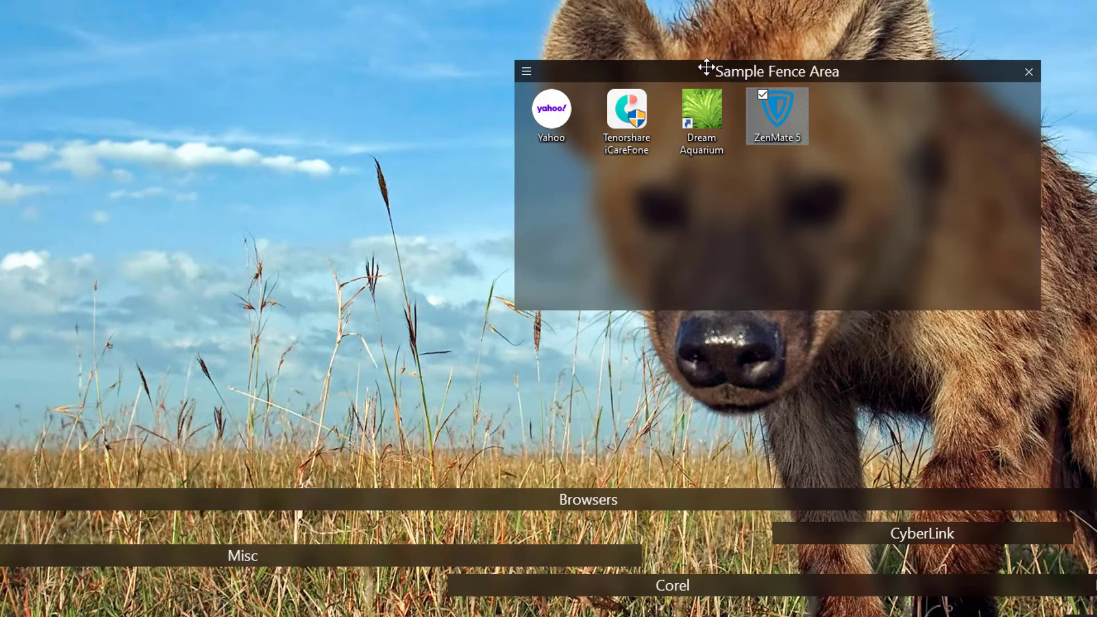
{"action": "left_click_drag", "start_coordinate": [706, 67], "coordinate": [114, 23]}
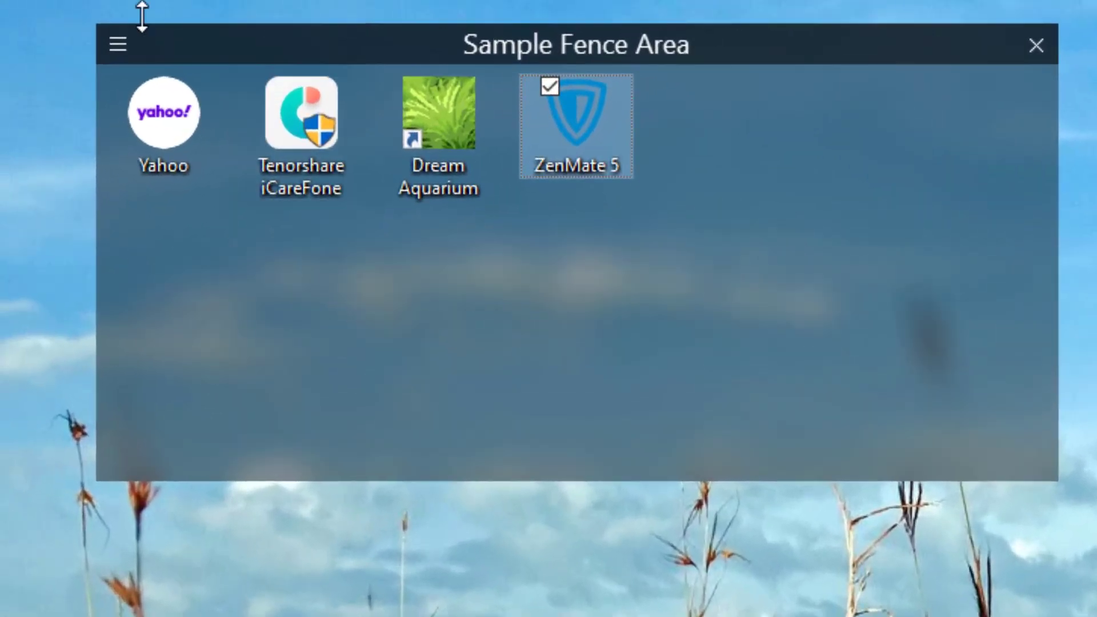
Sort Sample Fence Area's icons by name via the fence menu's Organize options
{"action": "left_click", "coordinate": [118, 45]}
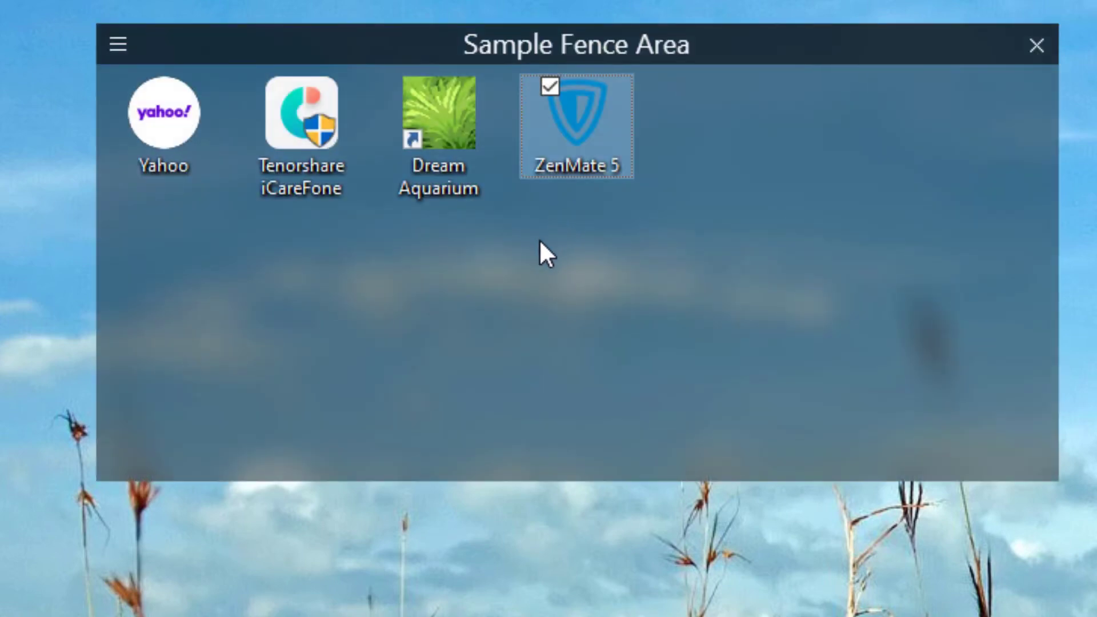
{"action": "left_click", "coordinate": [118, 44]}
{"action": "mouse_move", "coordinate": [142, 189]}
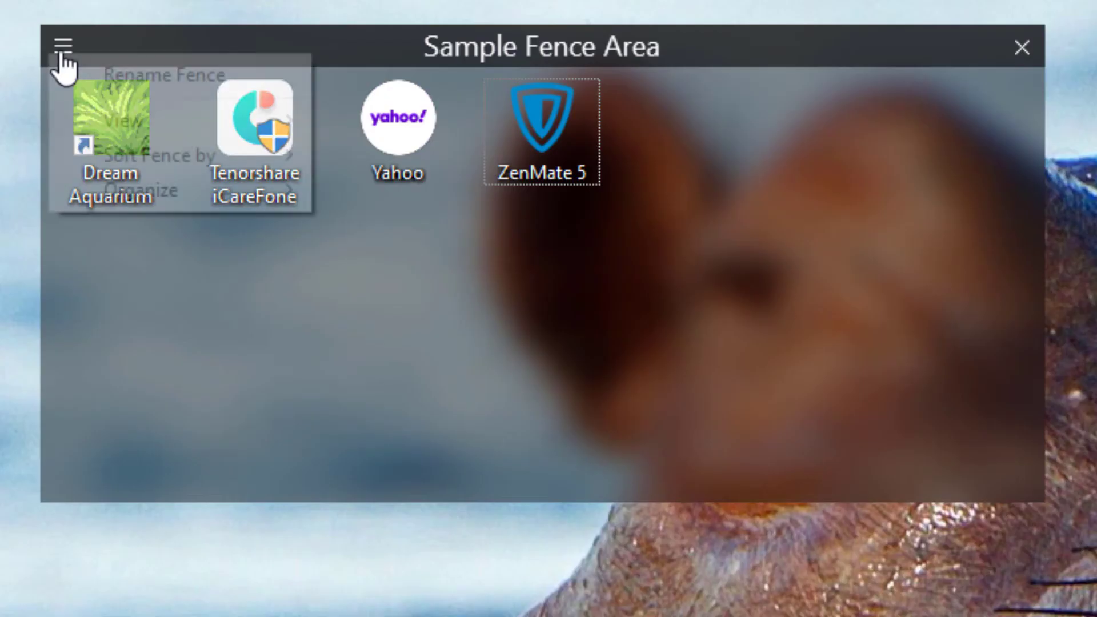
{"action": "left_click", "coordinate": [63, 46]}
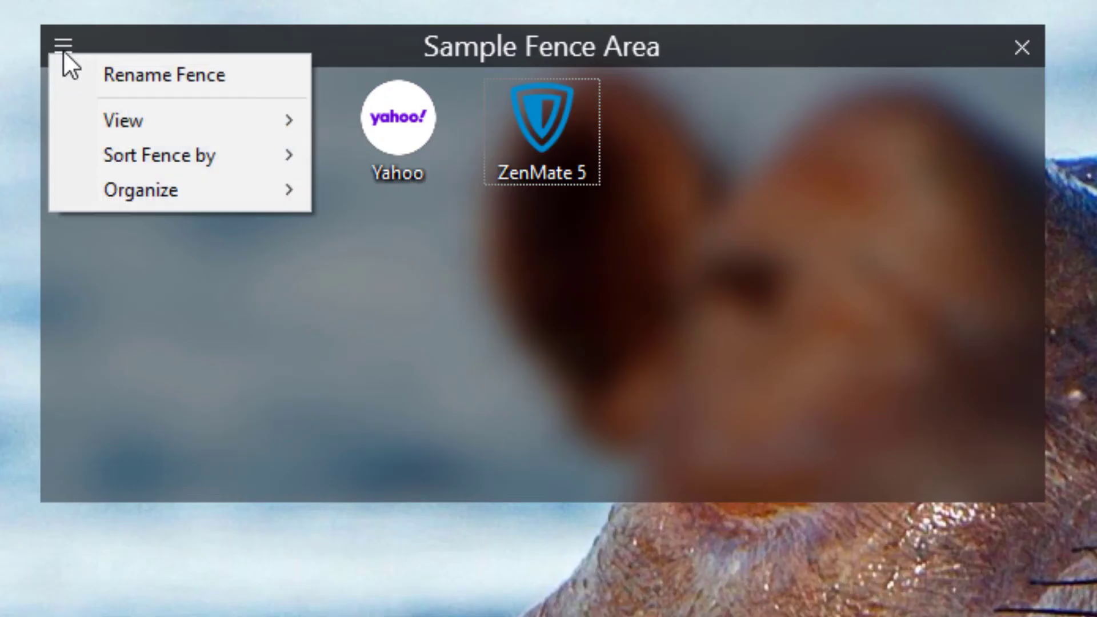
{"action": "mouse_move", "coordinate": [123, 120]}
{"action": "left_click", "coordinate": [411, 120]}
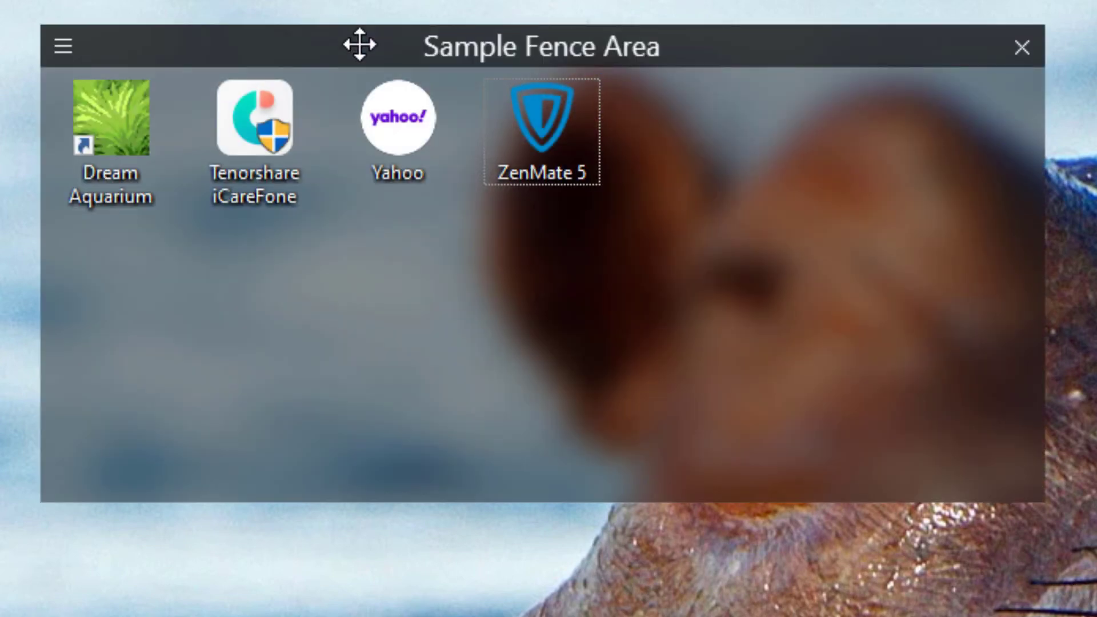
Roll up Sample Fence Area from its fence menu's View options
{"action": "left_click", "coordinate": [63, 46]}
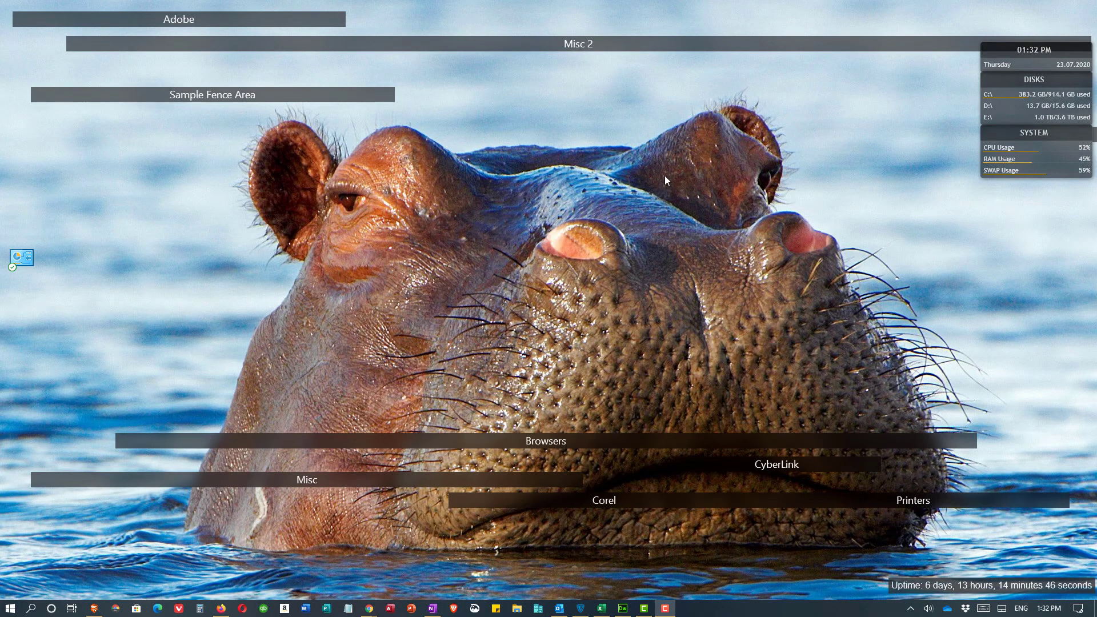
{"action": "double_click", "coordinate": [679, 236]}
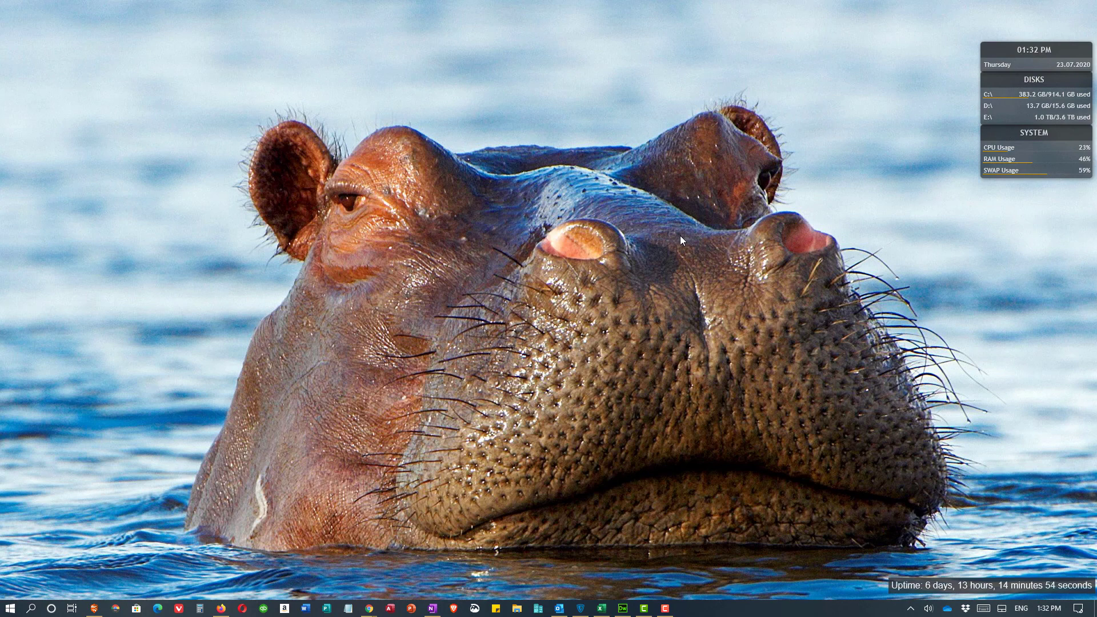
{"action": "double_click", "coordinate": [679, 236]}
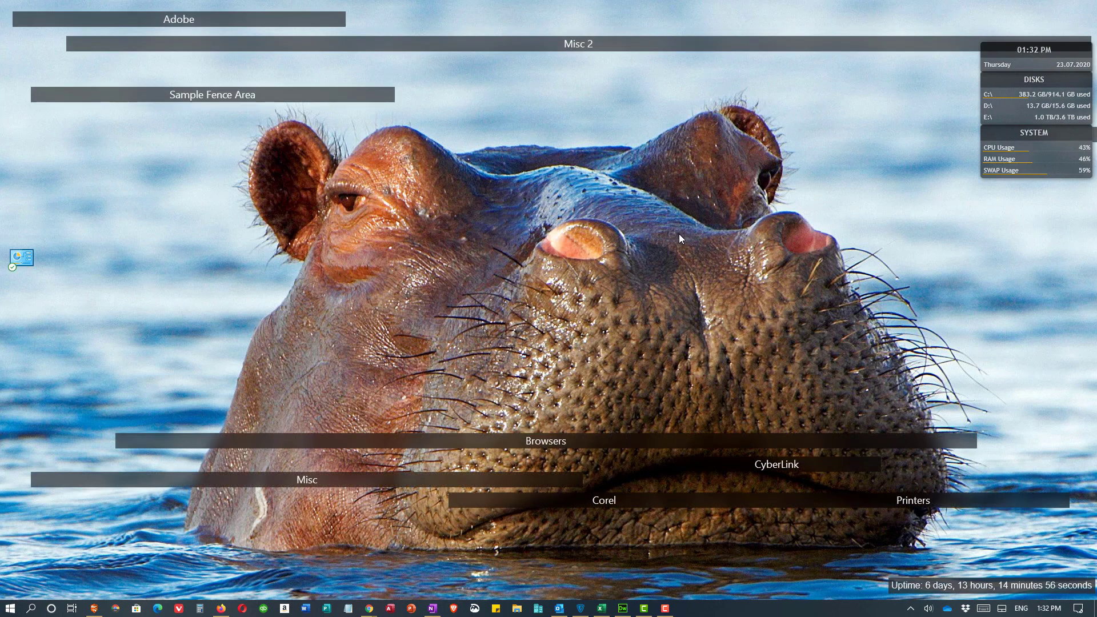